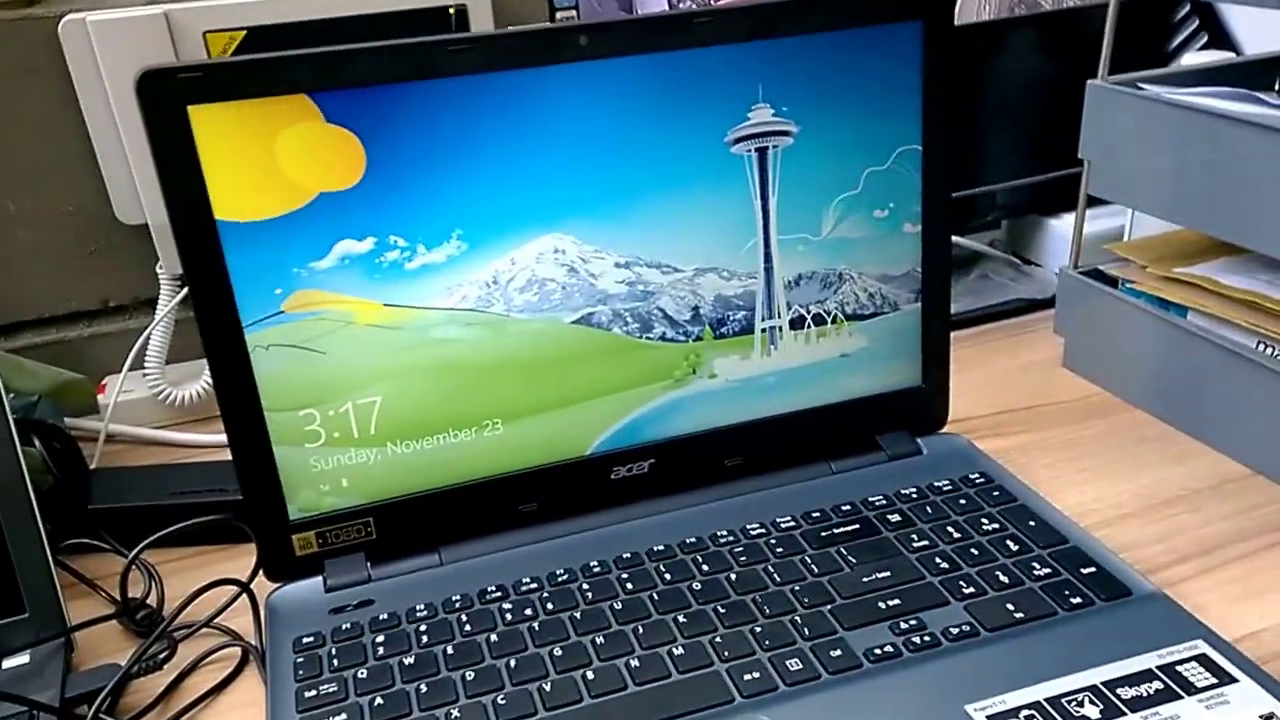
# Dismiss the Windows 8 lock screen with the space bar to show the password sign-in screen.
pyautogui.press('space')
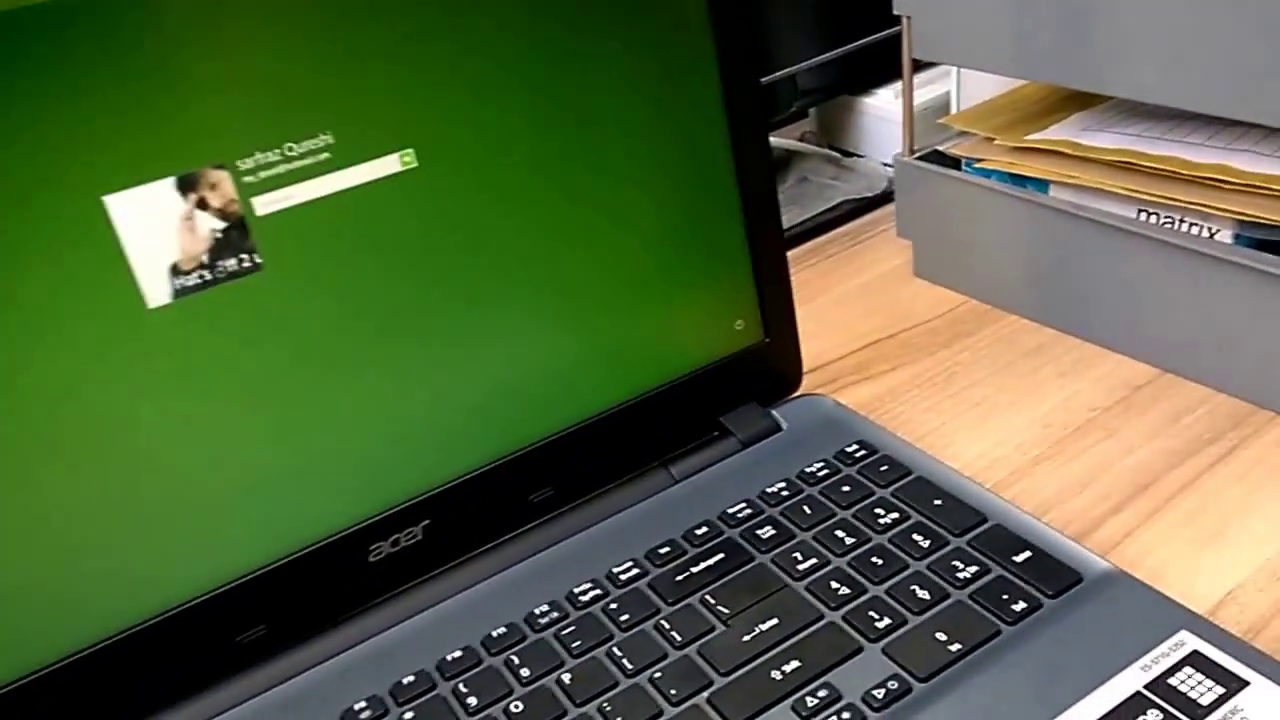